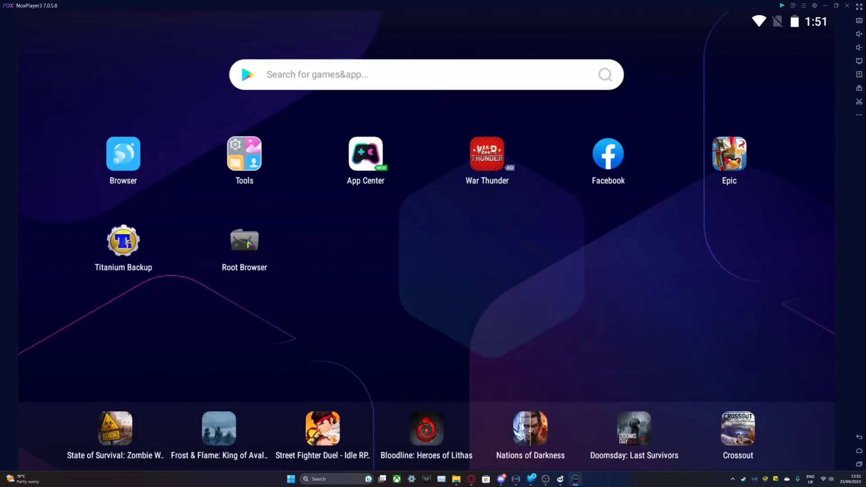
# - Launch Root Browser and open the /data/data folder
pyautogui.click(248, 243)
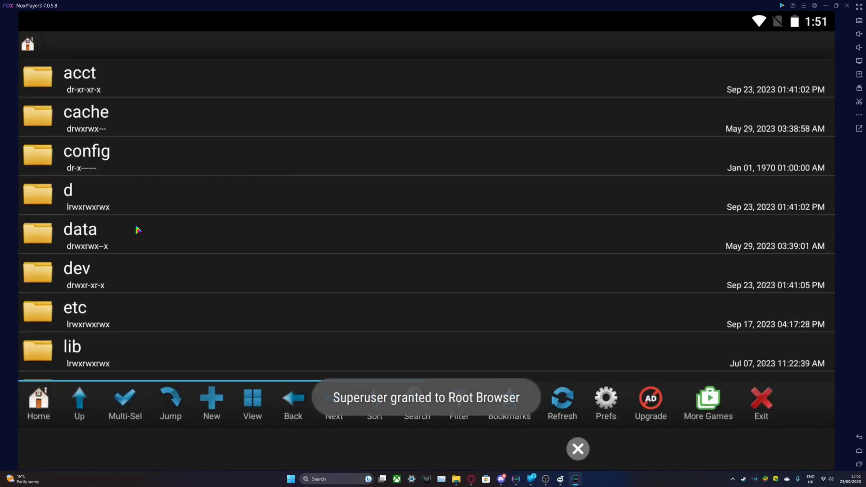
pyautogui.click(105, 237)
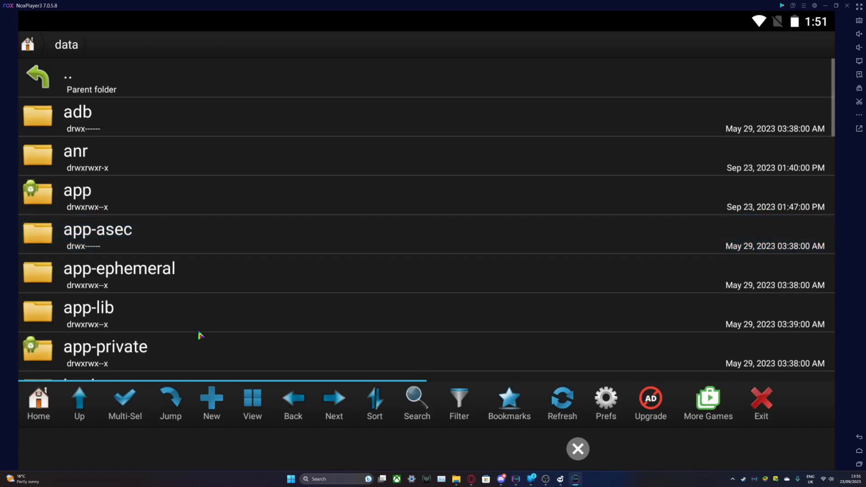
pyautogui.scroll(-5, 182, 297)
pyautogui.scroll(-3, 182, 296)
pyautogui.click(128, 244)
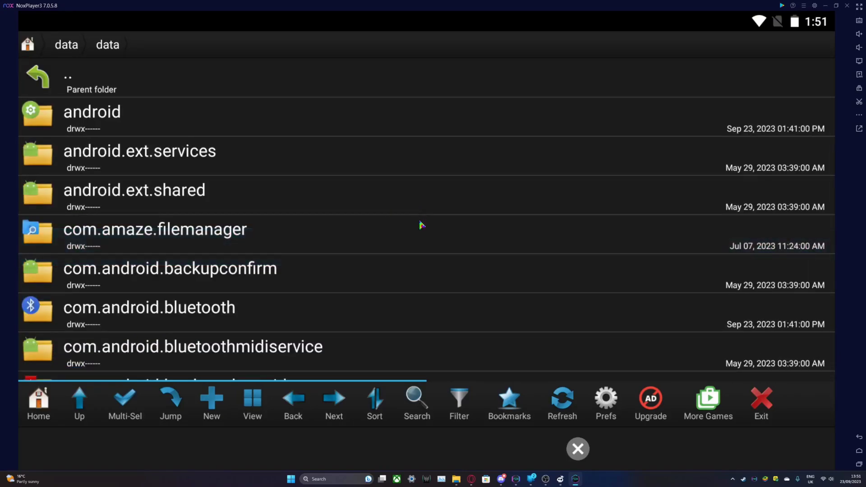
# - Scroll down the app list and open the com.rovio.gold folder
pyautogui.moveTo(391, 328); pyautogui.dragTo(389, 104)
pyautogui.moveTo(395, 295); pyautogui.dragTo(441, 103)
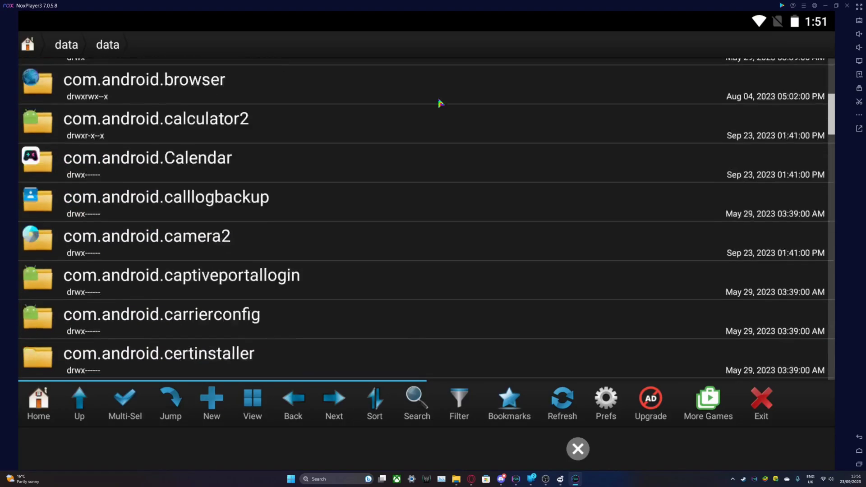
pyautogui.moveTo(690, 314); pyautogui.dragTo(561, 81)
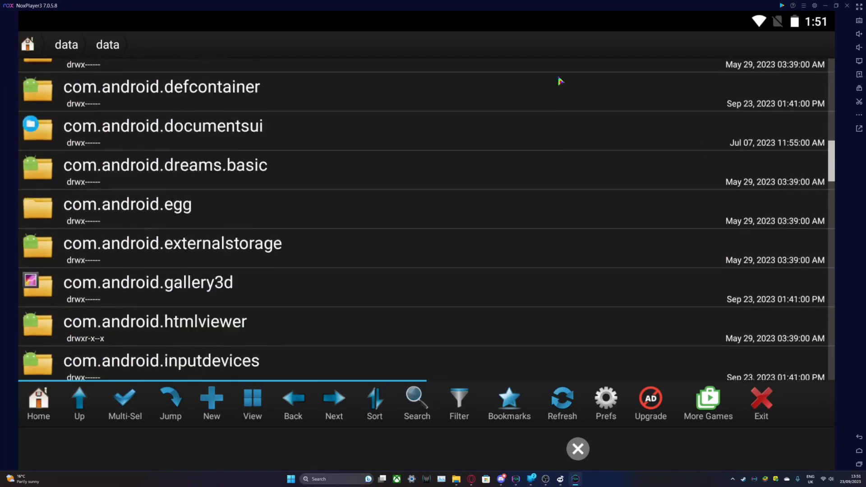
pyautogui.moveTo(262, 324); pyautogui.dragTo(245, 47)
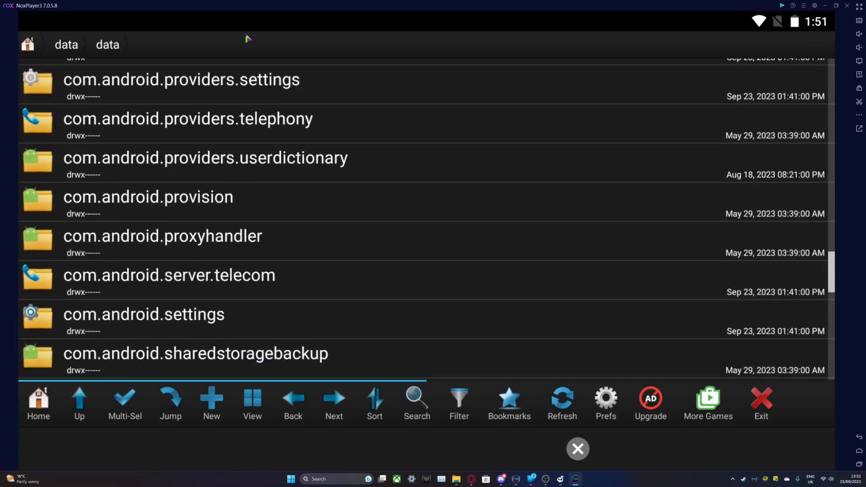
pyautogui.moveTo(251, 312); pyautogui.dragTo(252, 72)
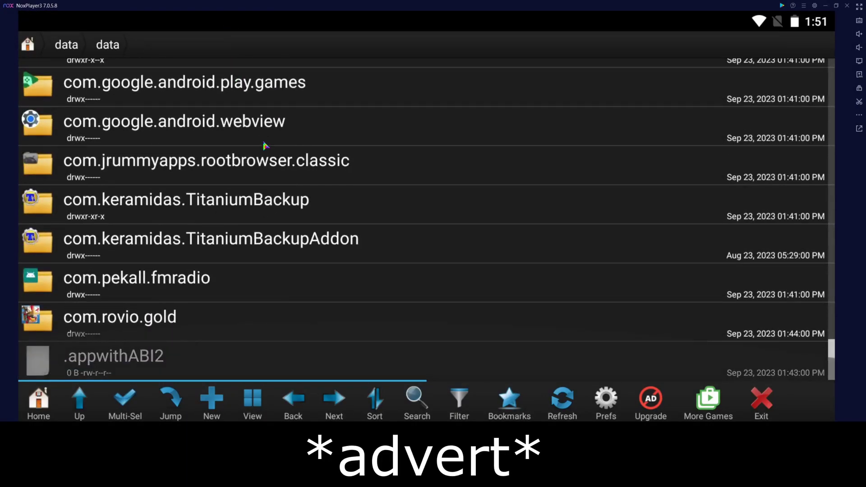
pyautogui.click(146, 319)
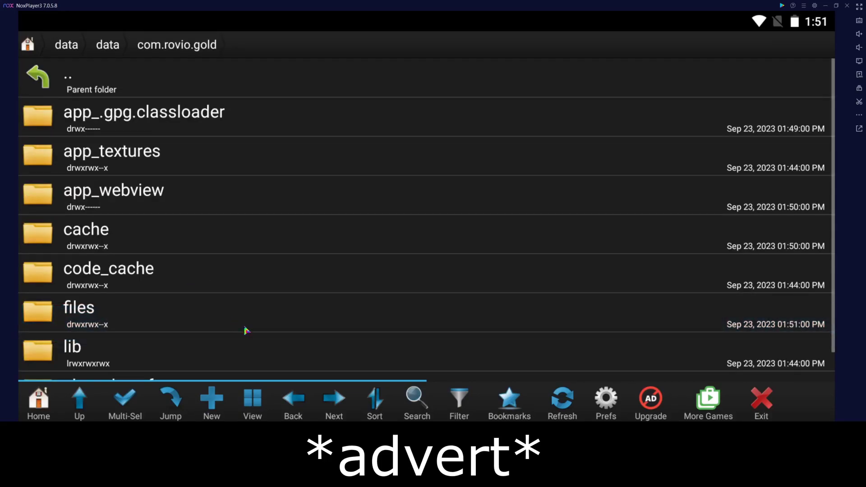
# - Open shared_prefs and copy com.rovio.gold.v2.playerprefs.xml
pyautogui.scroll(-1, 135, 336)
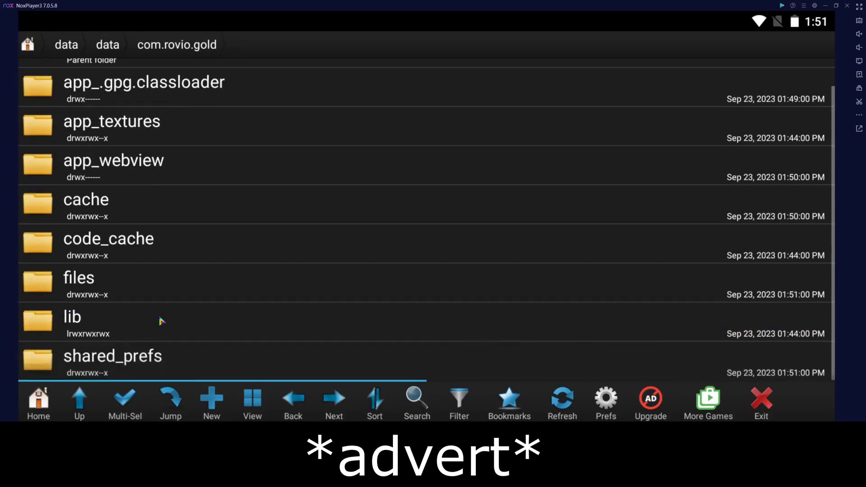
pyautogui.click(160, 362)
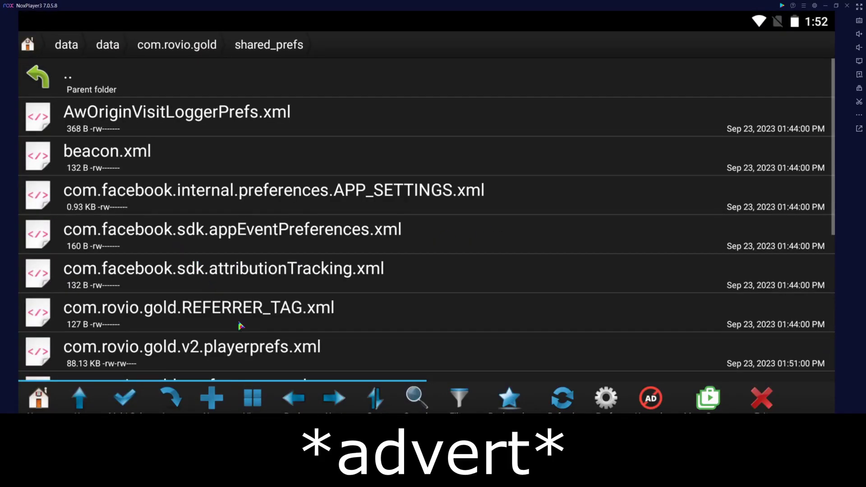
pyautogui.click(197, 352)
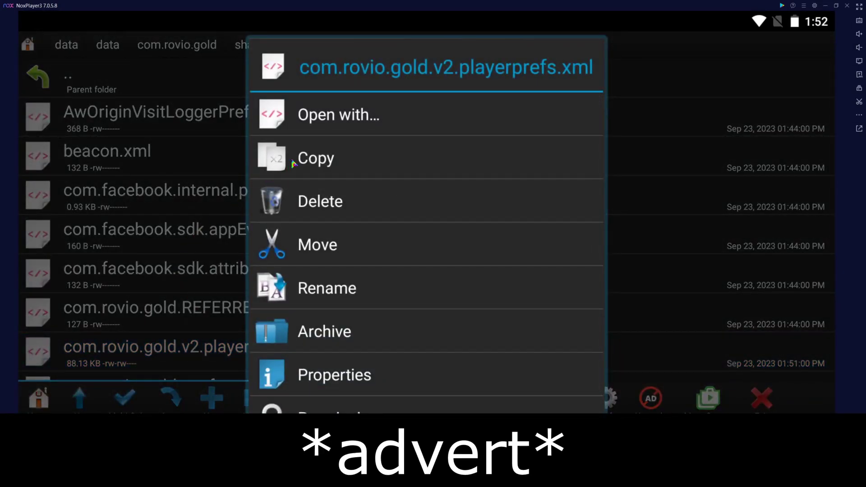
pyautogui.click(294, 159)
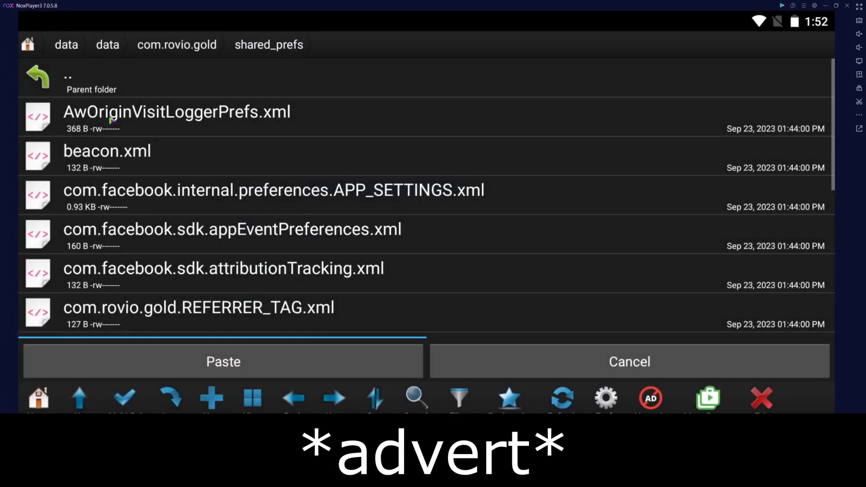
# - Go from the root to the storage/emulated/0/Pictures folder
pyautogui.click(28, 45)
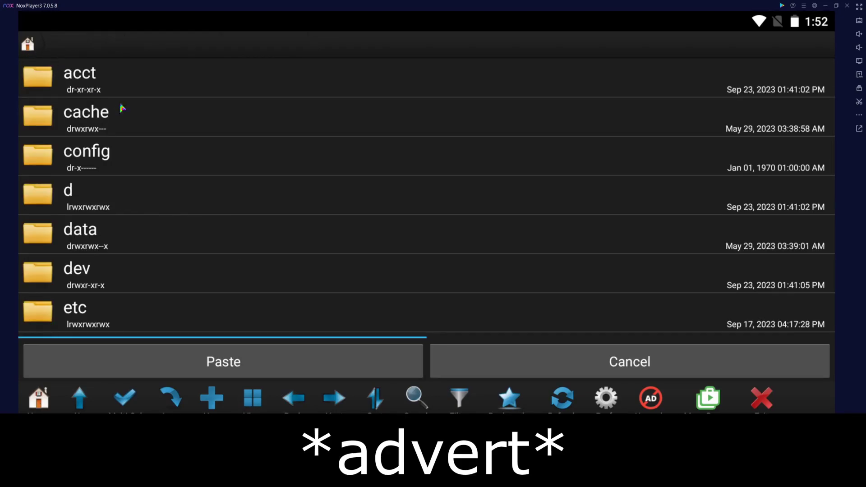
pyautogui.moveTo(201, 315); pyautogui.dragTo(212, 184)
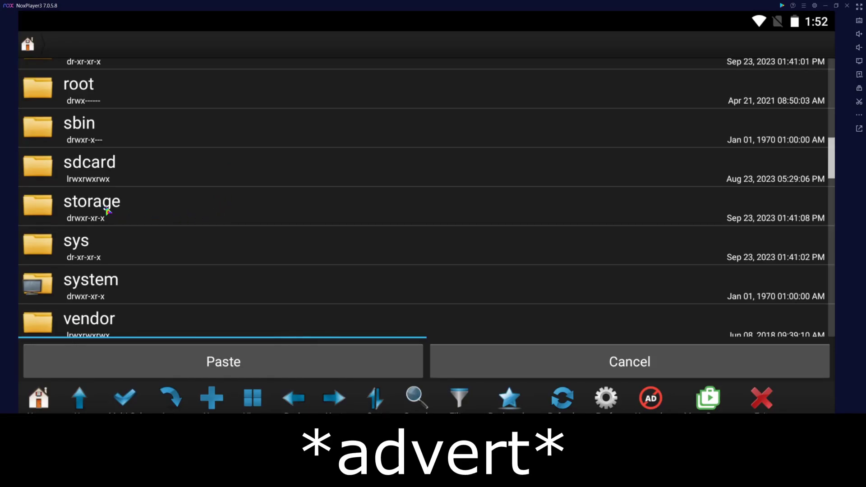
pyautogui.click(108, 211)
pyautogui.click(110, 118)
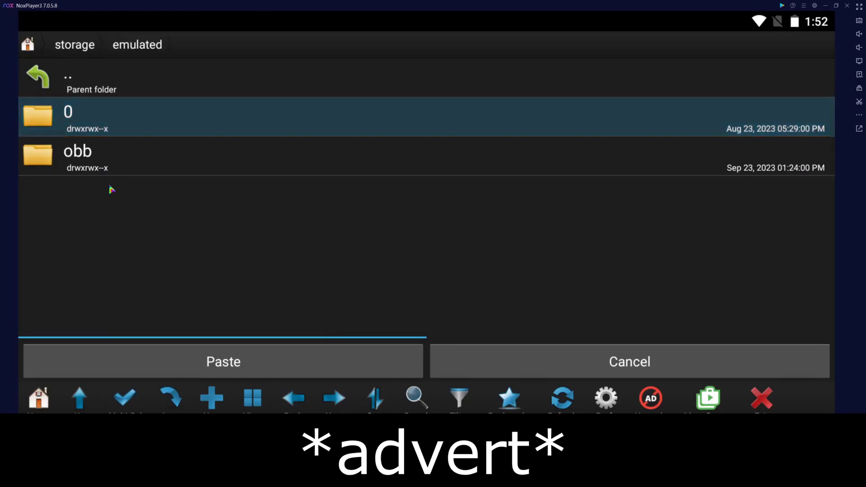
pyautogui.click(101, 119)
pyautogui.scroll(-5, 139, 242)
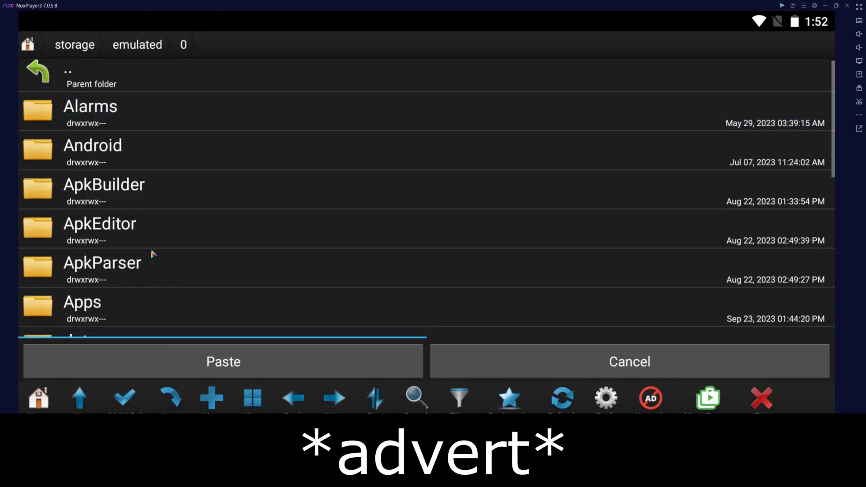
pyautogui.moveTo(171, 225); pyautogui.dragTo(177, 122)
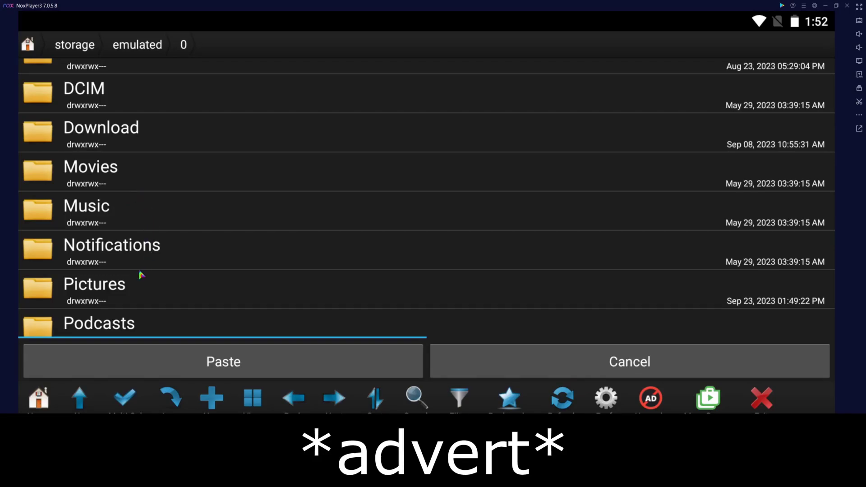
pyautogui.click(118, 291)
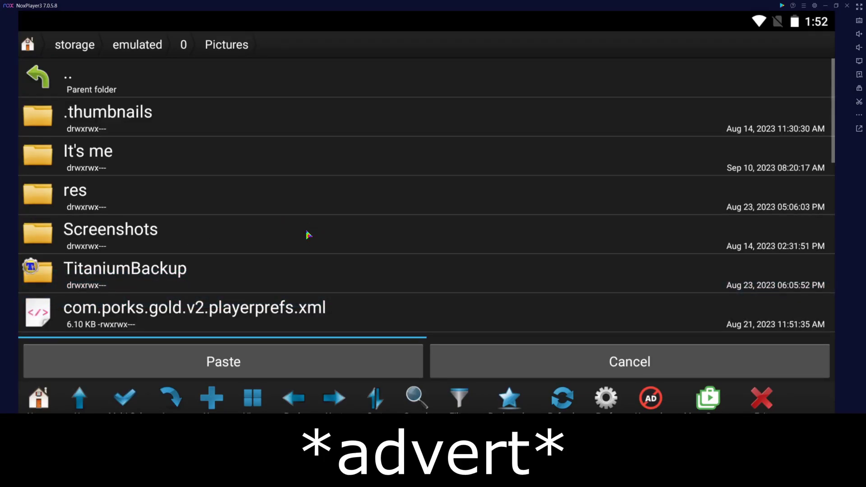
# - Paste the playerprefs file into Pictures, overwriting the older copy
pyautogui.moveTo(323, 278); pyautogui.dragTo(354, 191)
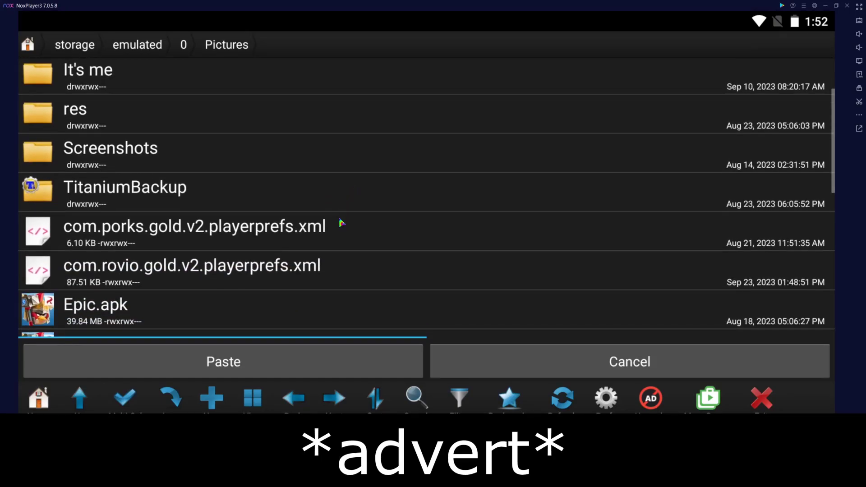
pyautogui.click(308, 360)
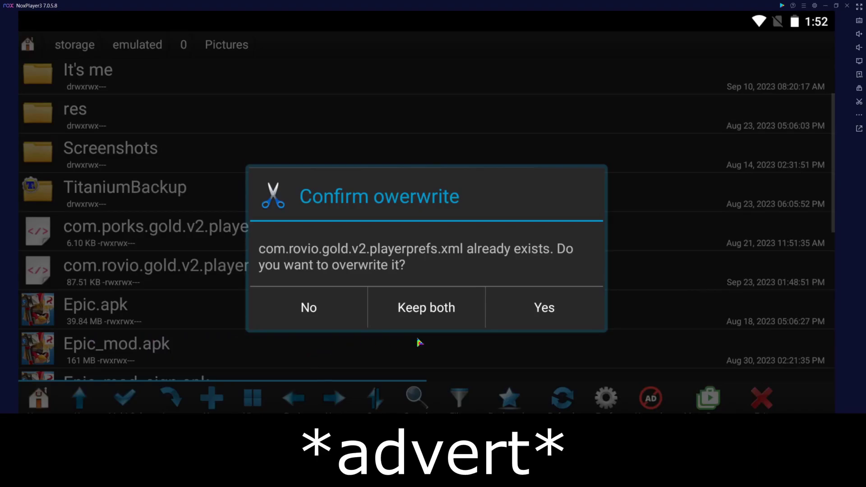
pyautogui.click(539, 309)
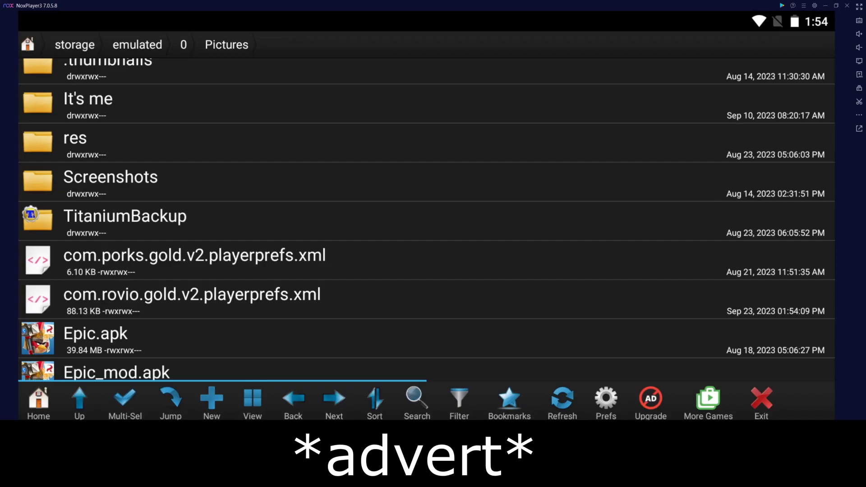
# - Clear all recent apps to close Root Browser, then uninstall Epic from its icon menu
pyautogui.hotkey('alt', 'Tab')
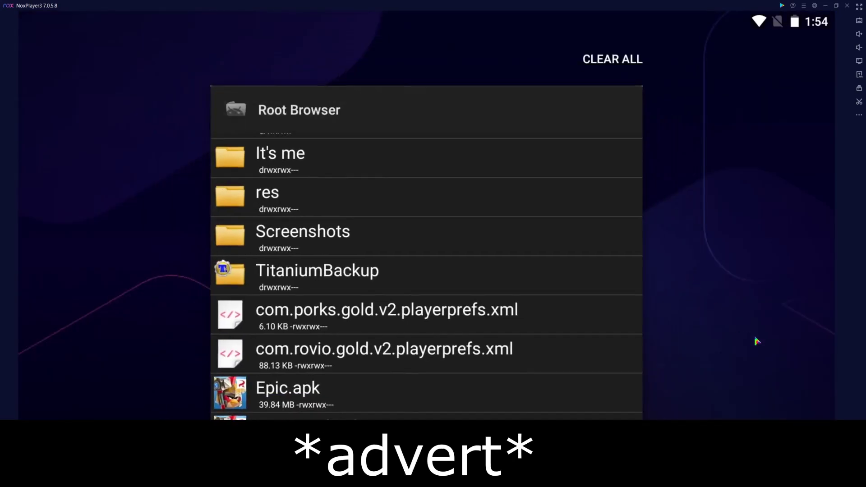
pyautogui.click(632, 67)
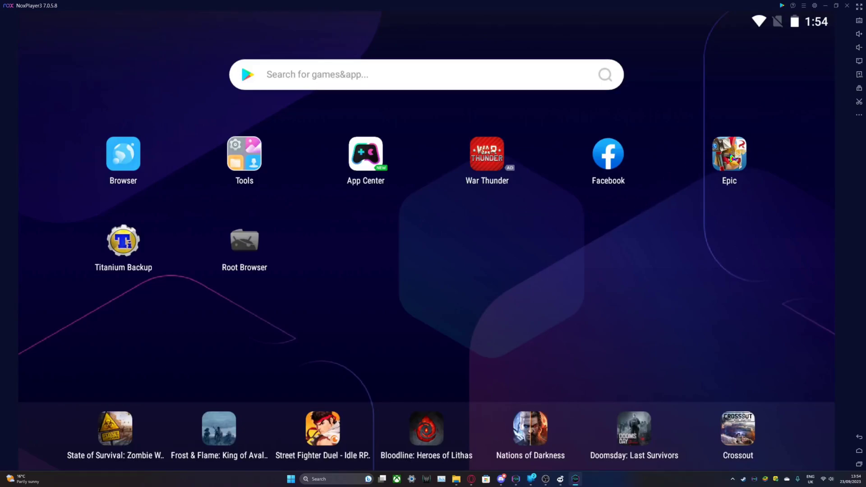
pyautogui.rightClick(730, 158)
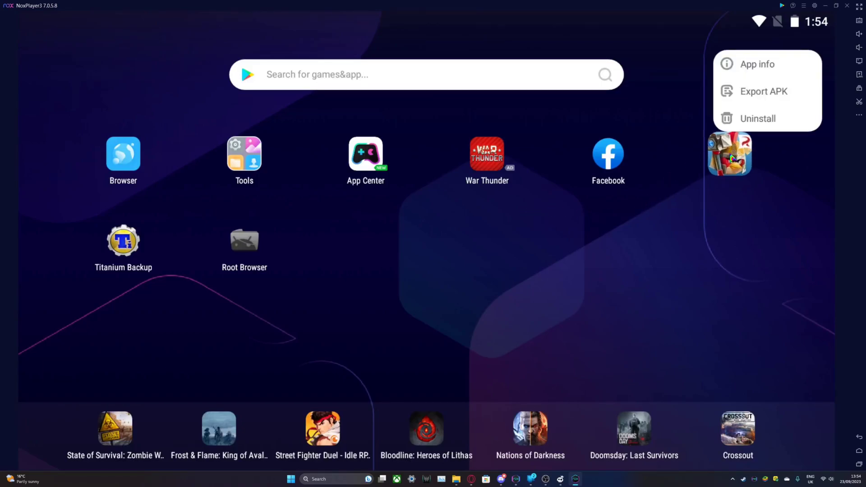
pyautogui.click(746, 117)
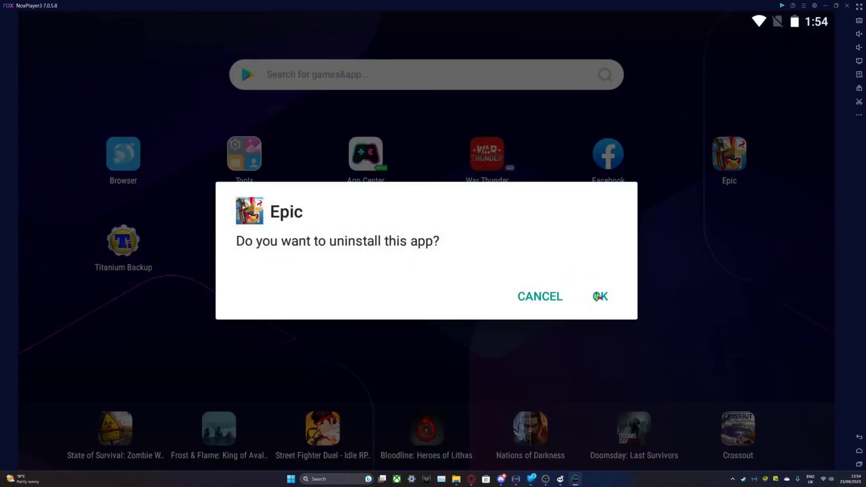
pyautogui.click(598, 296)
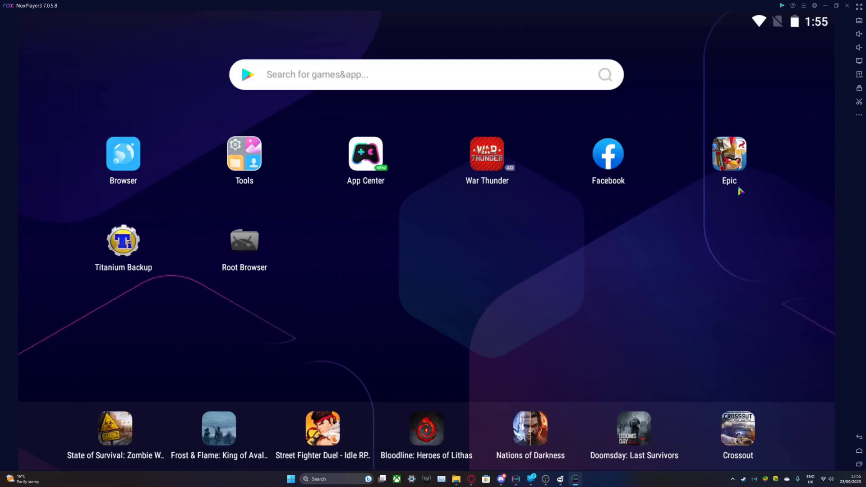
# - Start Angry Birds Epic from its home-screen icon
pyautogui.click(728, 155)
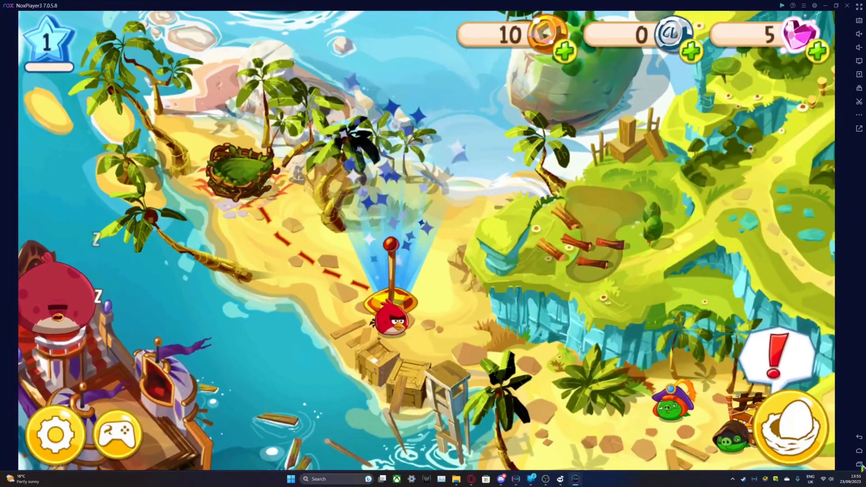
# - Clear all apps from the recent apps overview to close Angry Birds Epic
pyautogui.click(860, 465)
pyautogui.click(602, 60)
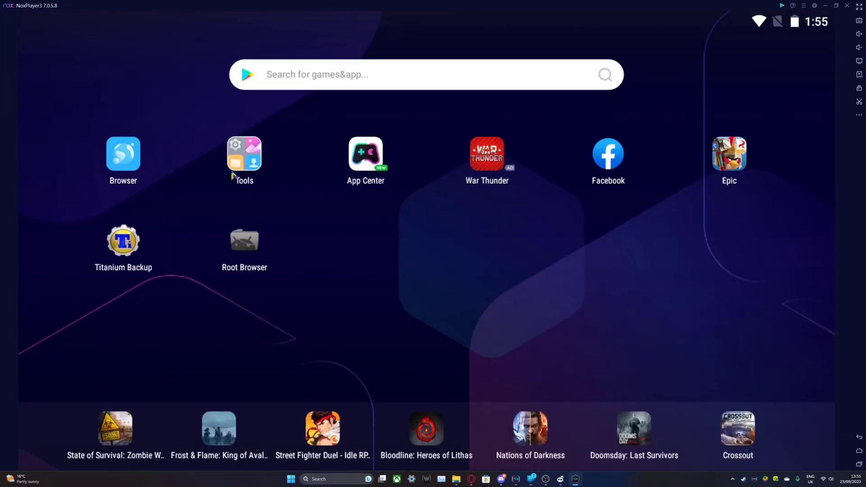
# - Launch Root Browser and go to storage/emulated/0
pyautogui.click(250, 246)
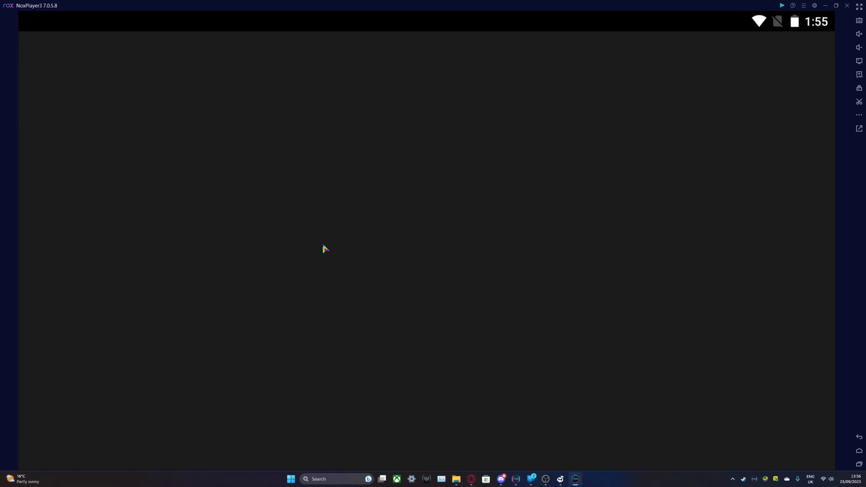
pyautogui.moveTo(249, 307); pyautogui.dragTo(209, 203)
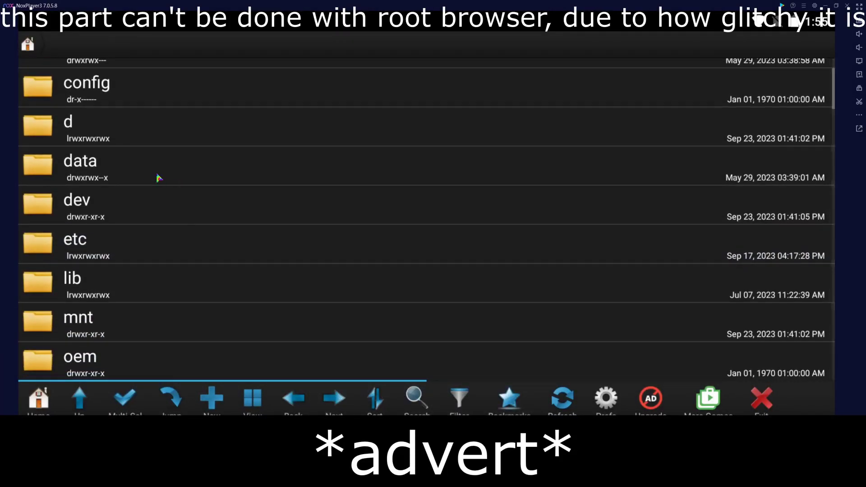
pyautogui.moveTo(162, 157); pyautogui.dragTo(179, 278)
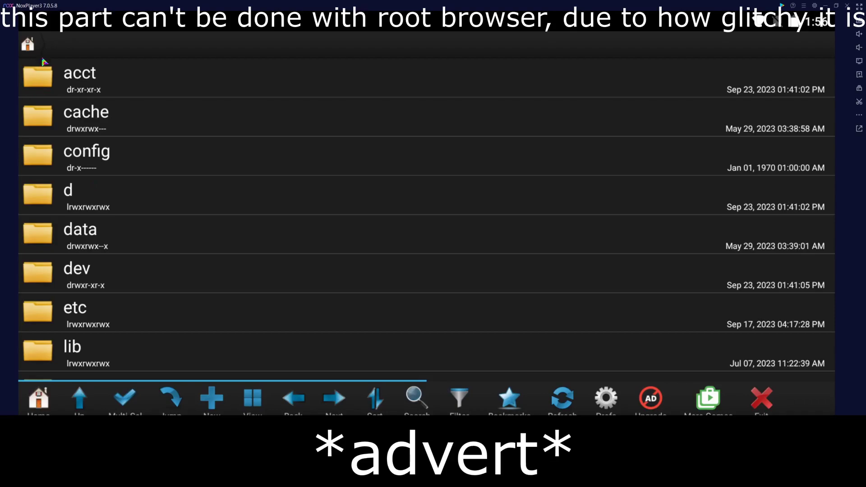
pyautogui.scroll(-8, 143, 263)
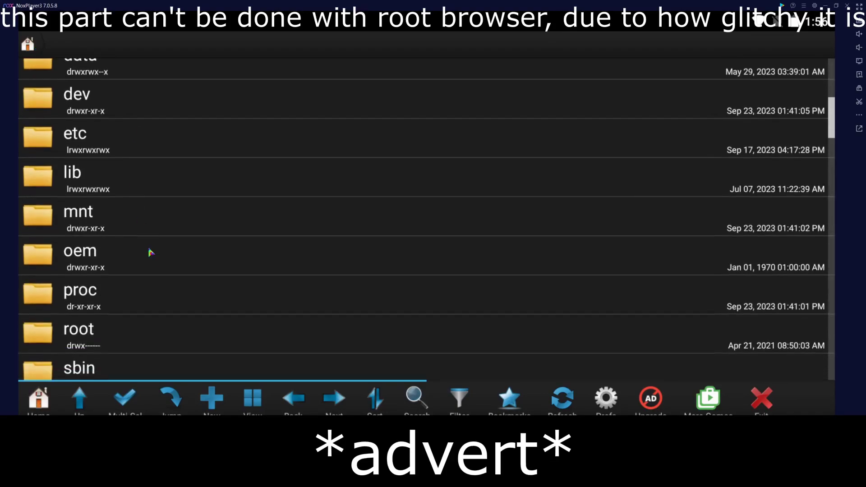
pyautogui.click(112, 284)
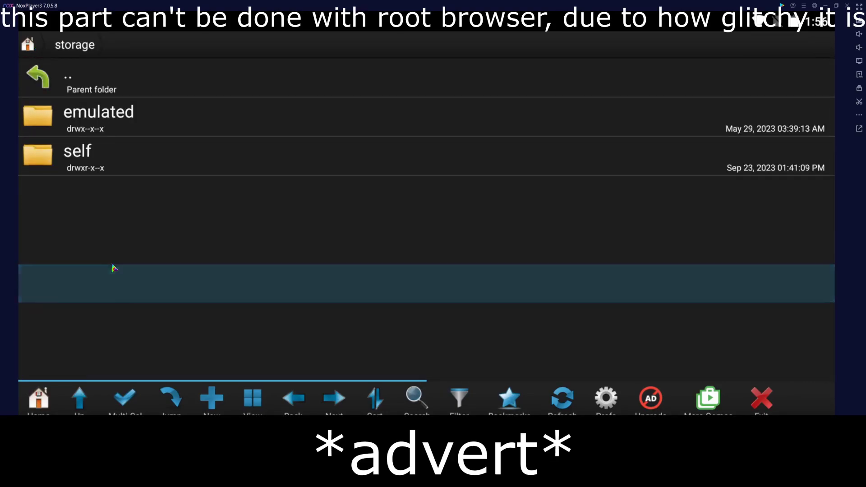
pyautogui.click(105, 112)
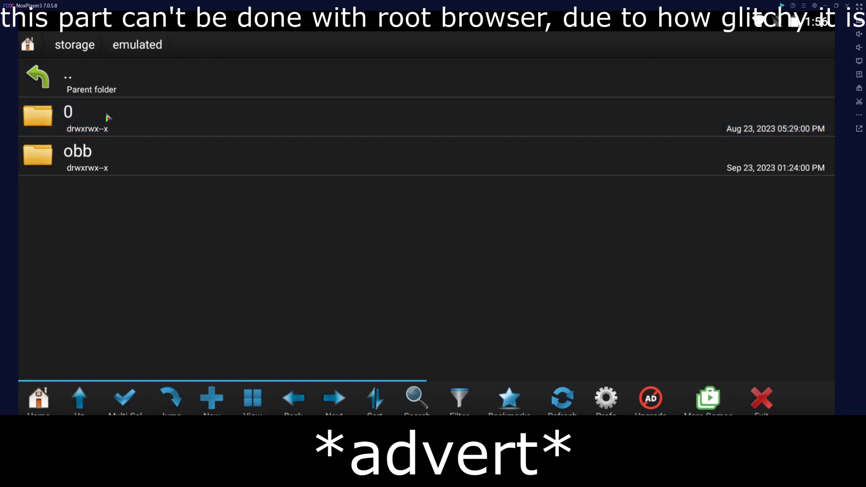
pyautogui.click(111, 126)
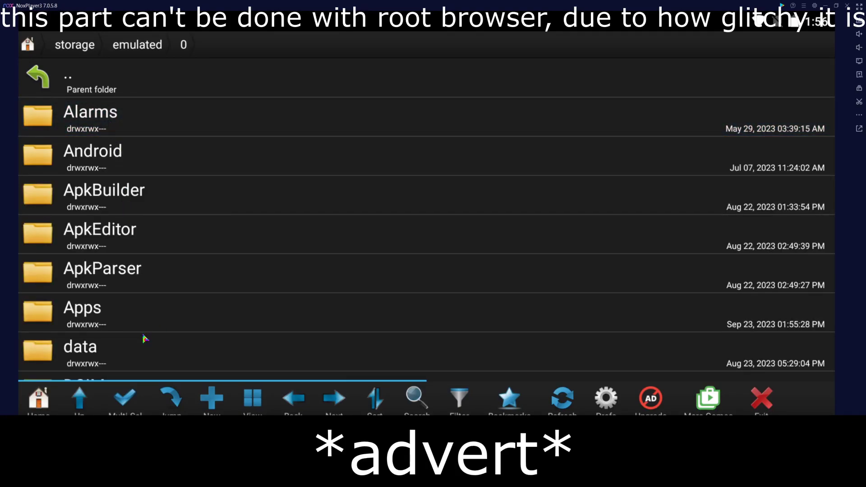
# - Open Pictures and copy the backed-up com.rovio.gold.v2.playerprefs.xml
pyautogui.moveTo(145, 338); pyautogui.dragTo(136, 216)
pyautogui.moveTo(122, 310); pyautogui.dragTo(121, 271)
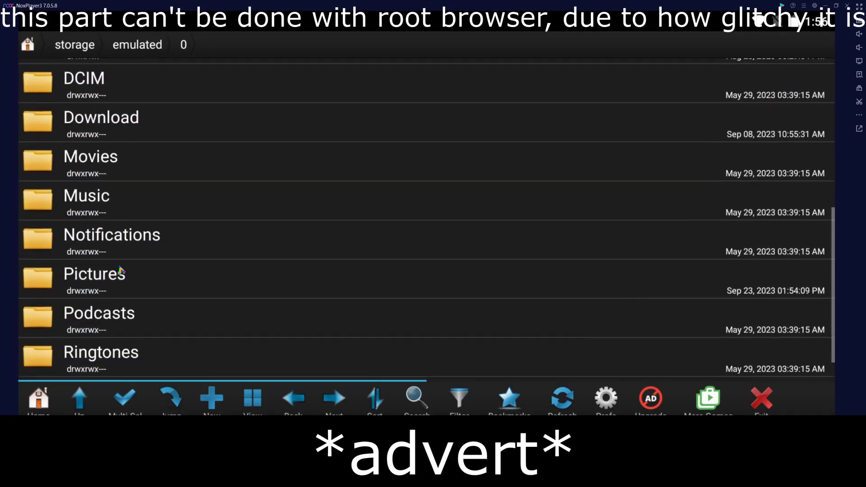
pyautogui.click(119, 269)
pyautogui.moveTo(169, 344); pyautogui.dragTo(170, 263)
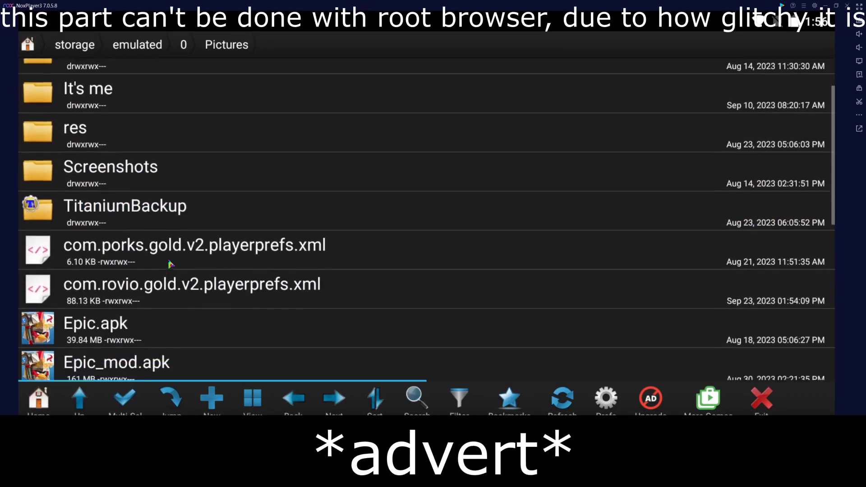
pyautogui.click(125, 274)
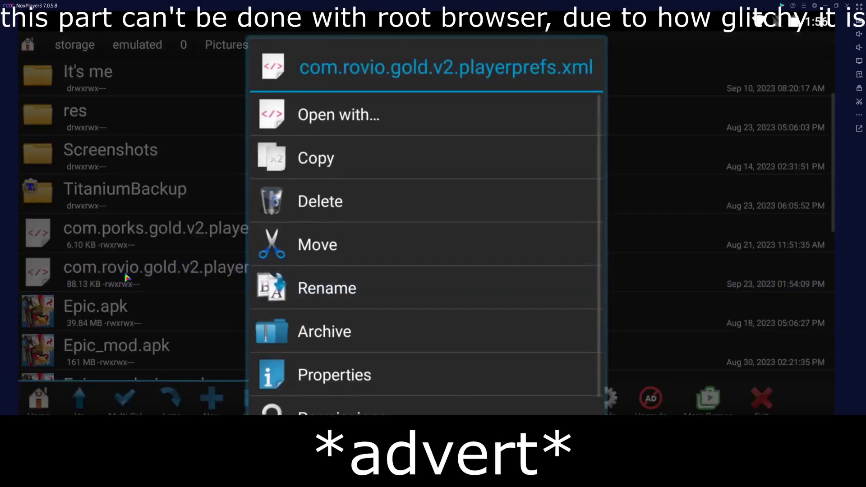
pyautogui.click(302, 158)
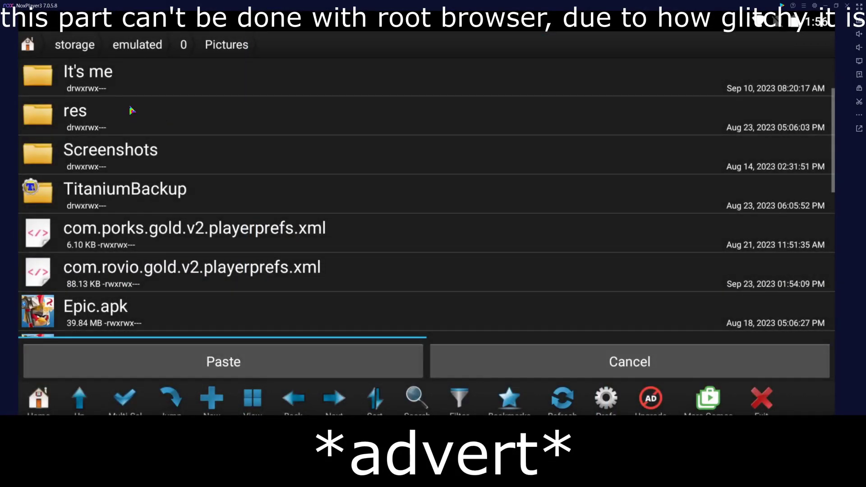
# - Return to the root and open the /data/data folder
pyautogui.click(30, 44)
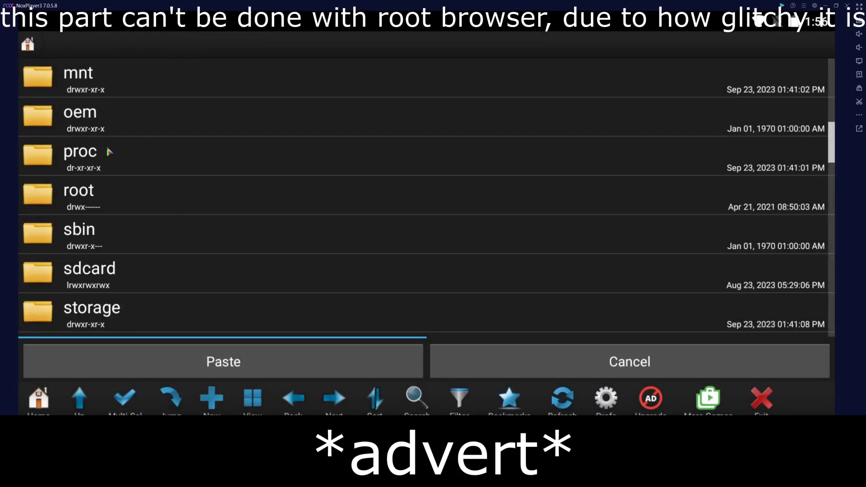
pyautogui.moveTo(161, 159); pyautogui.dragTo(166, 292)
pyautogui.click(100, 134)
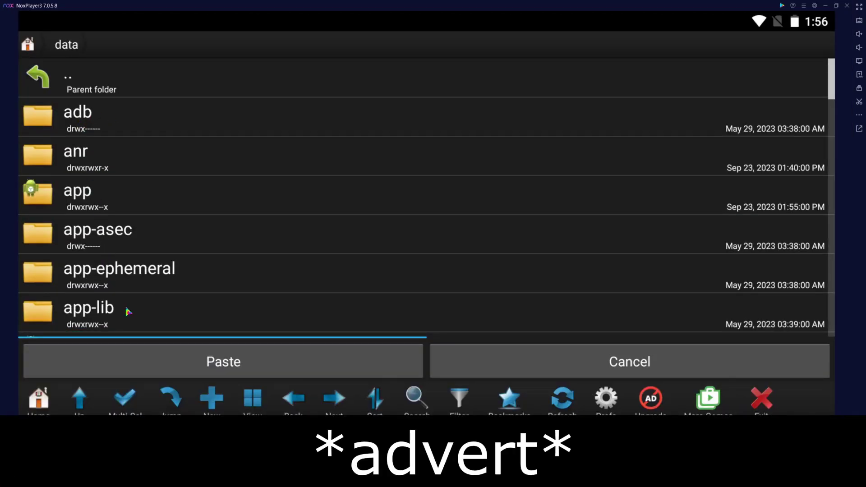
pyautogui.moveTo(127, 311); pyautogui.dragTo(122, 219)
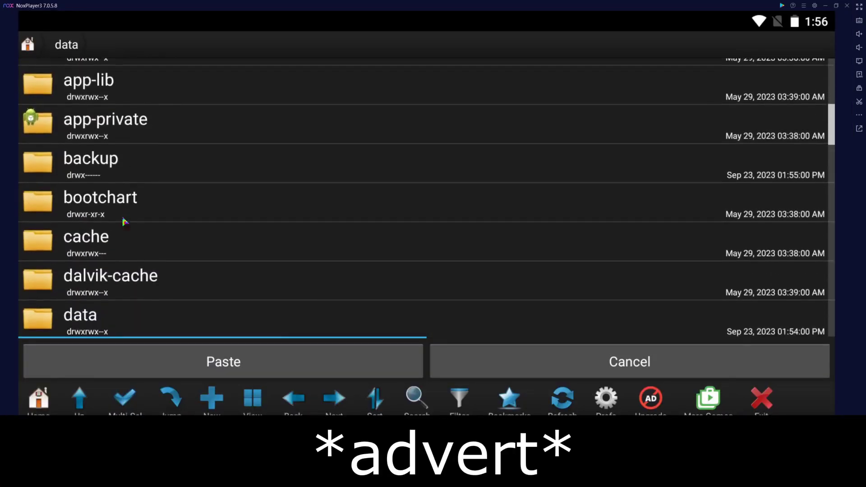
pyautogui.click(105, 250)
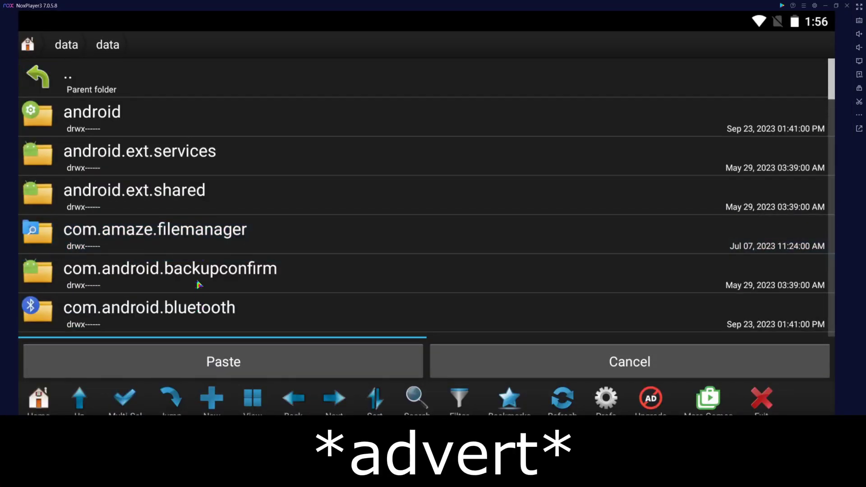
# - Scroll down the app list and open the com.rovio.gold folder
pyautogui.moveTo(175, 284); pyautogui.dragTo(184, 110)
pyautogui.moveTo(154, 256); pyautogui.dragTo(151, 112)
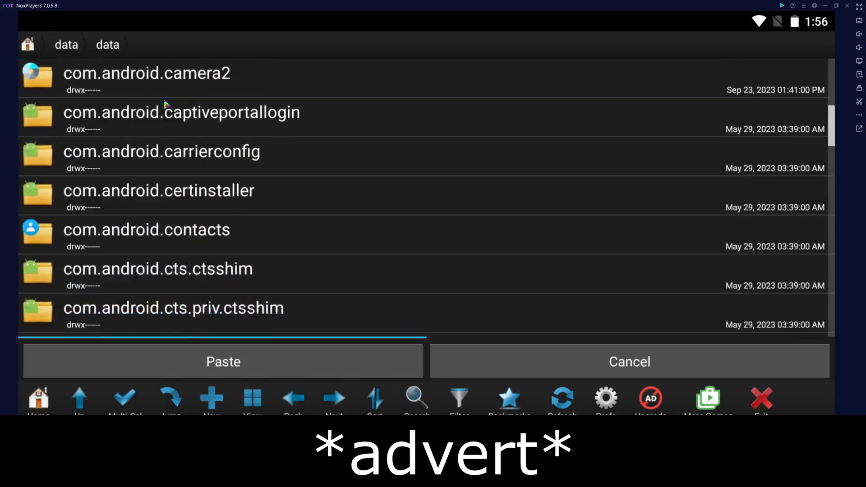
pyautogui.moveTo(151, 228); pyautogui.dragTo(150, 135)
pyautogui.moveTo(150, 286); pyautogui.dragTo(175, 130)
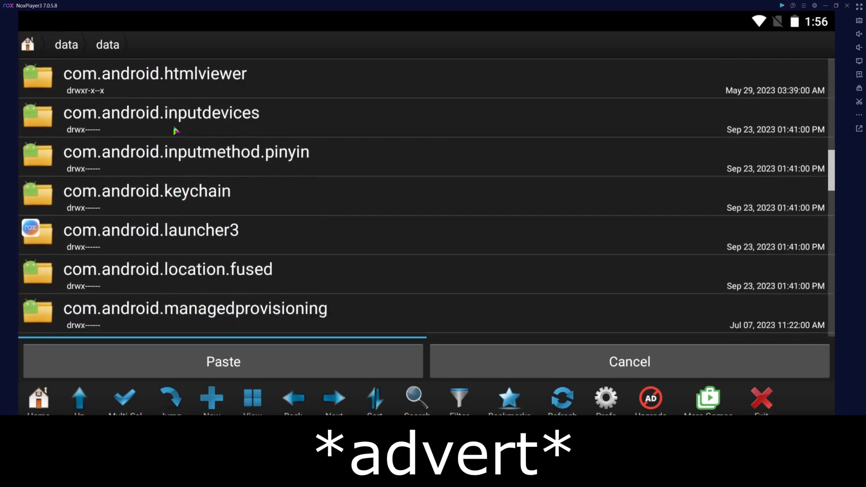
pyautogui.moveTo(170, 226); pyautogui.dragTo(150, 101)
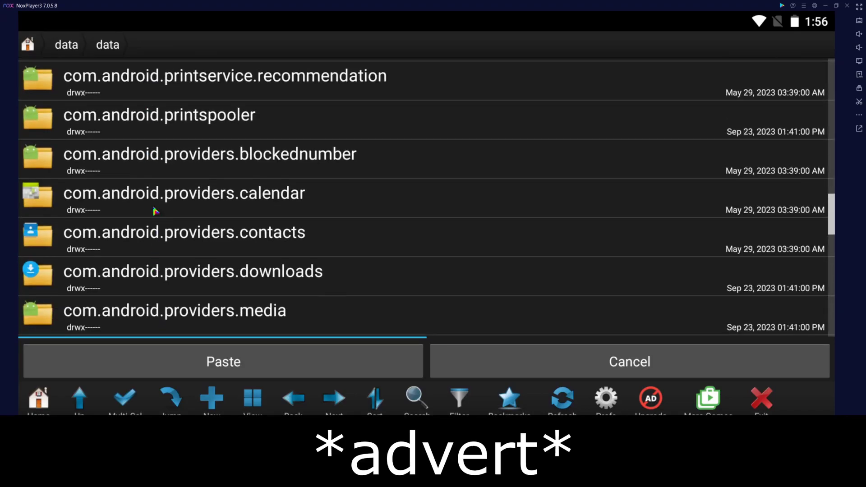
pyautogui.moveTo(161, 296); pyautogui.dragTo(166, 135)
pyautogui.moveTo(167, 265); pyautogui.dragTo(158, 135)
pyautogui.moveTo(158, 223); pyautogui.dragTo(156, 118)
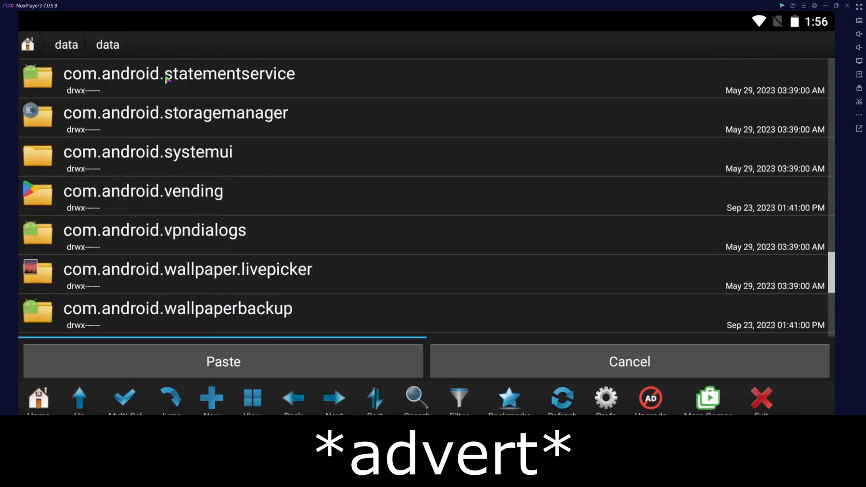
pyautogui.scroll(-3, 171, 87)
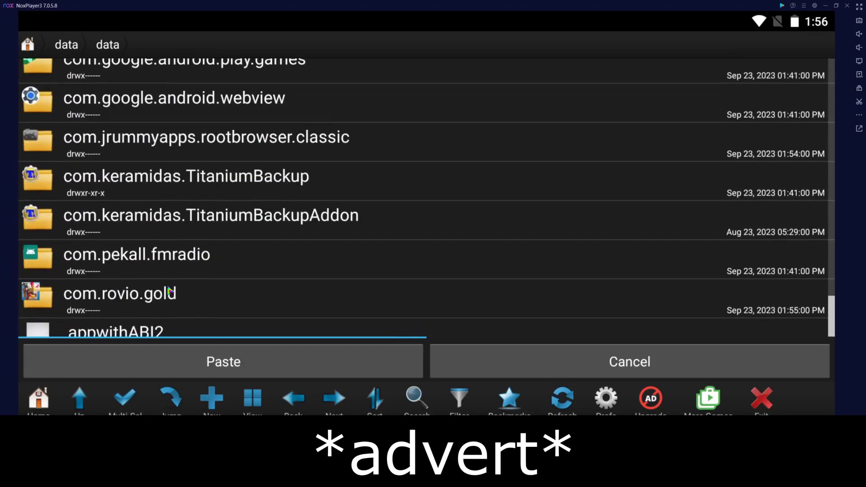
pyautogui.click(138, 279)
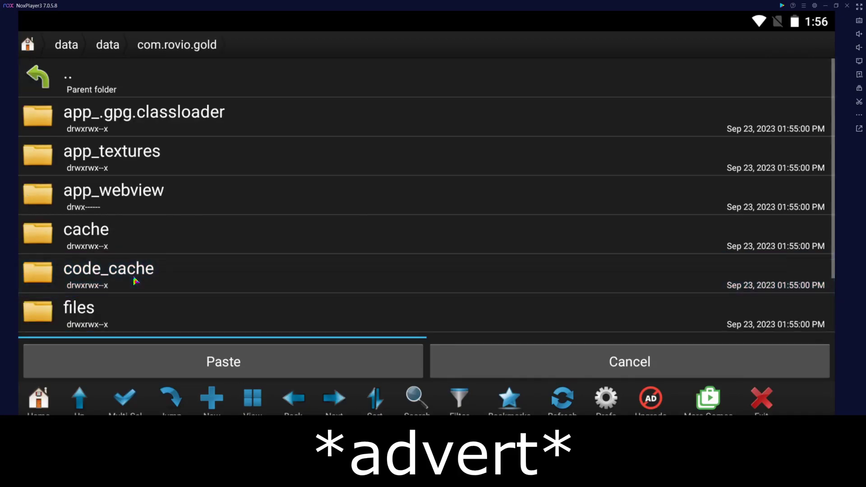
# - Paste the backup into shared_prefs, overwriting the existing playerprefs file
pyautogui.scroll(-3, 209, 294)
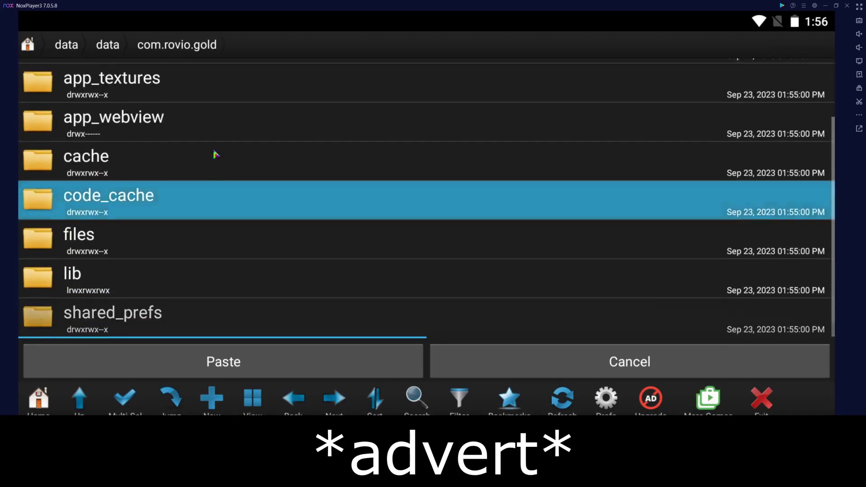
pyautogui.click(155, 311)
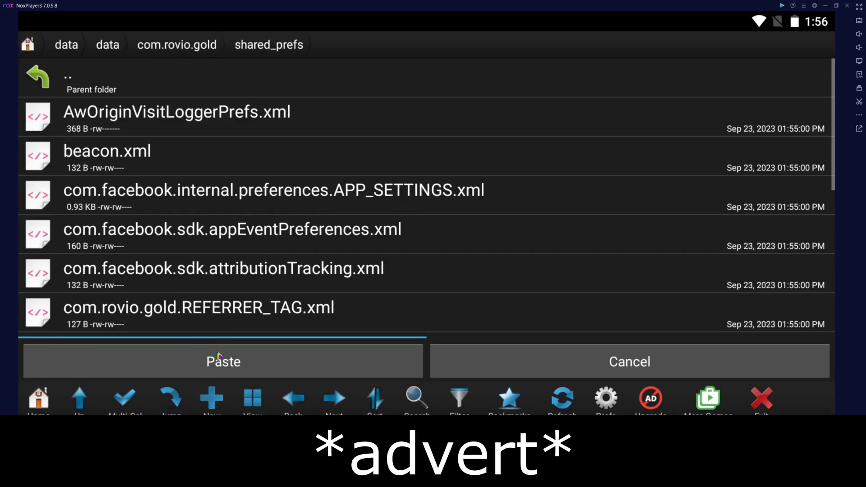
pyautogui.click(221, 362)
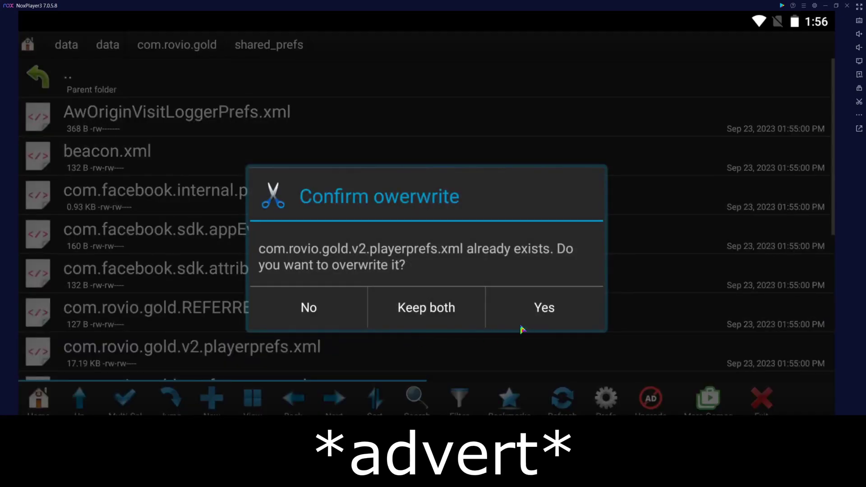
pyautogui.click(546, 309)
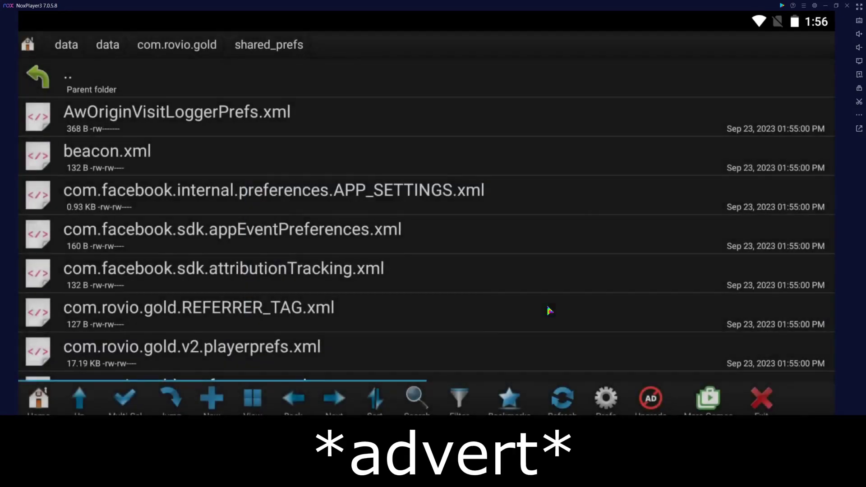